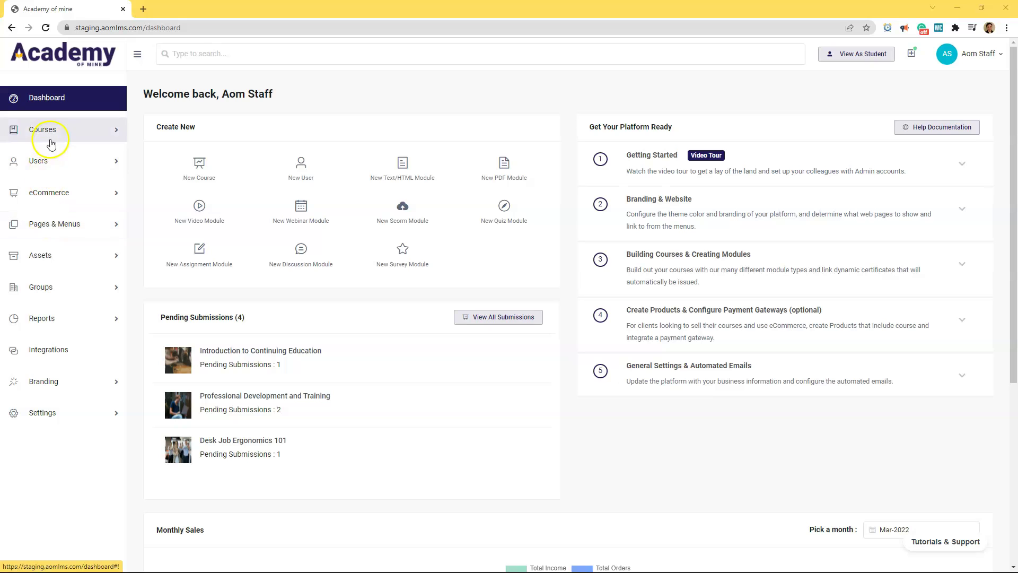
- Create a new video module named 'Test Training Video'
left_click(48, 137)
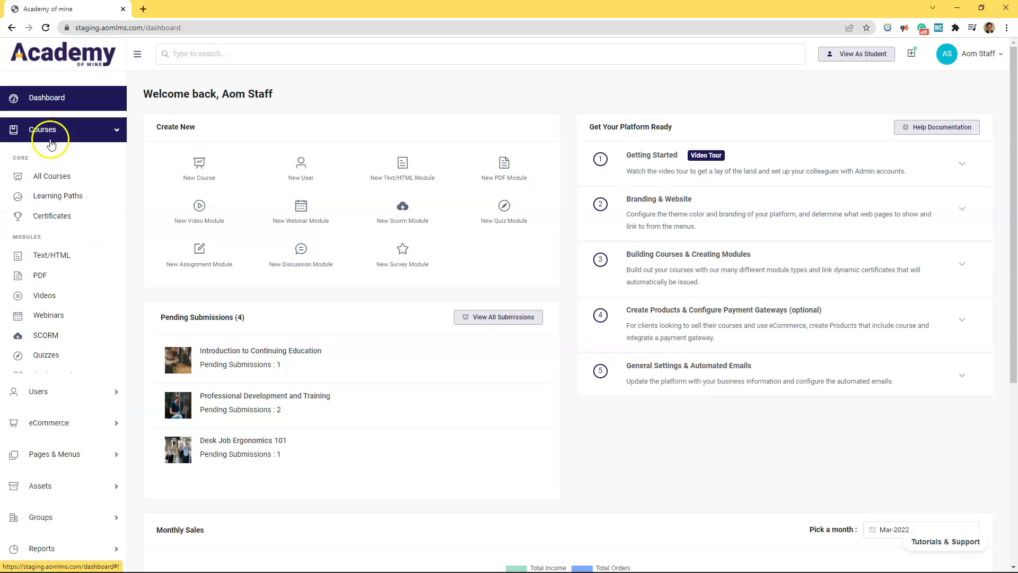
left_click(76, 302)
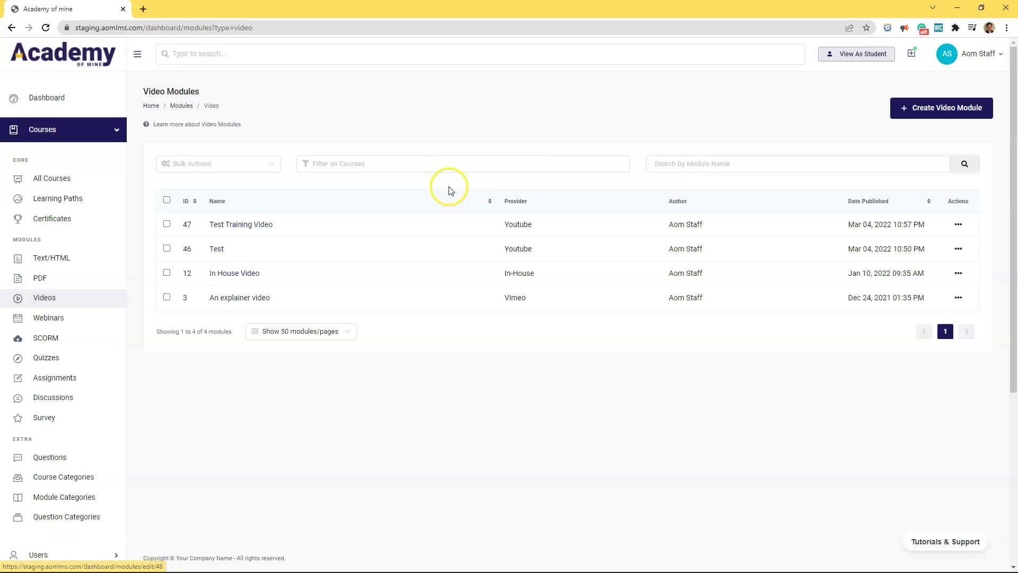
left_click(898, 104)
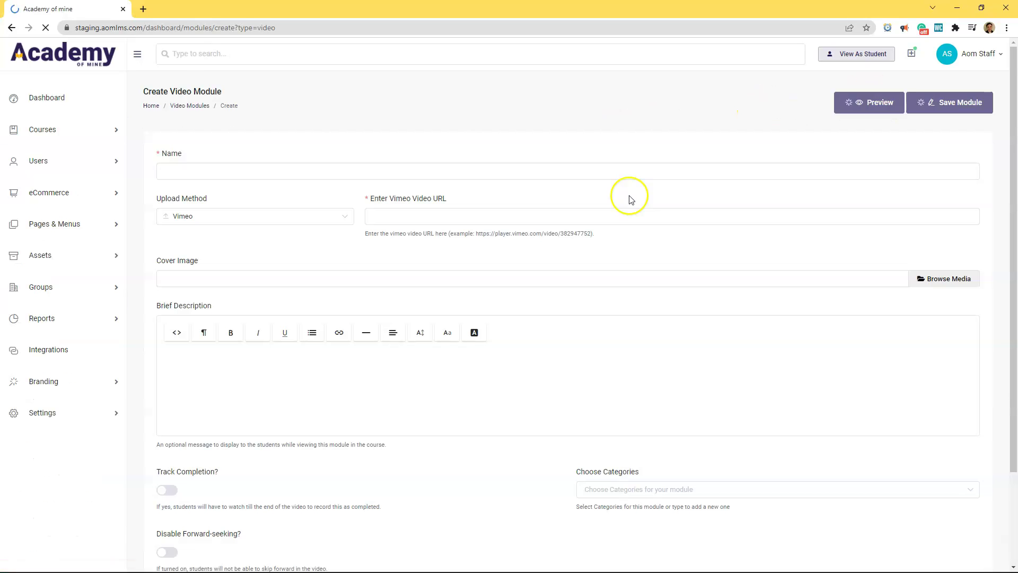
left_click(191, 170)
type("Test")
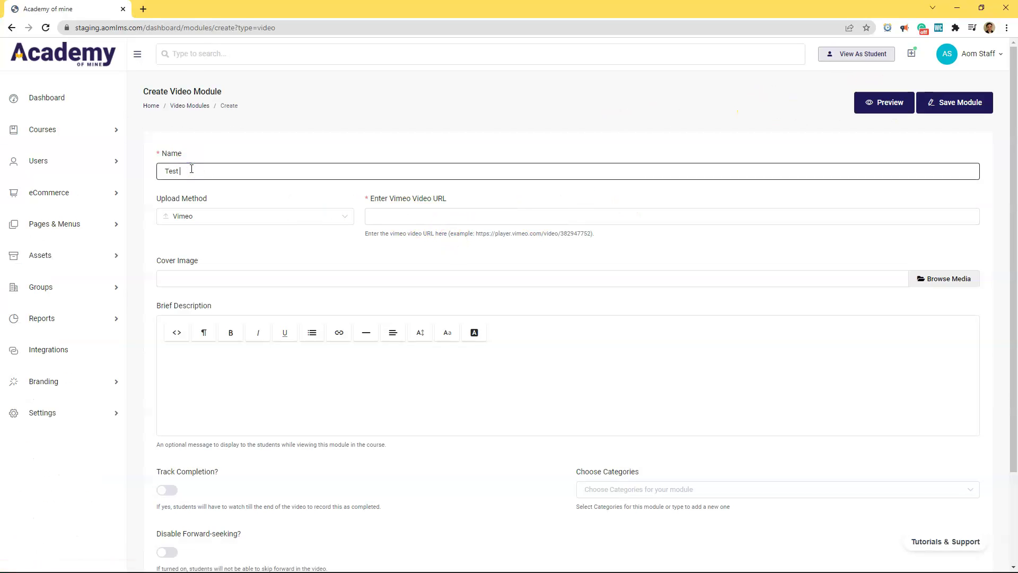
type(" Training Video")
- Set the upload method to YouTube and paste in the YouTube video link
key("Tab")
key("Down")
key("Up")
key("Up")
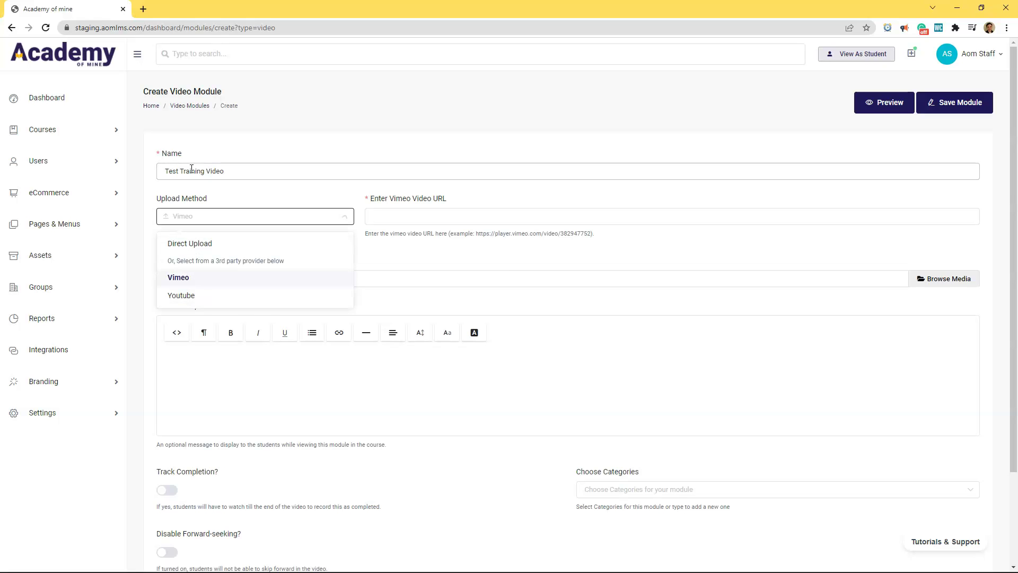
key("Down")
key("Return")
key("Tab")
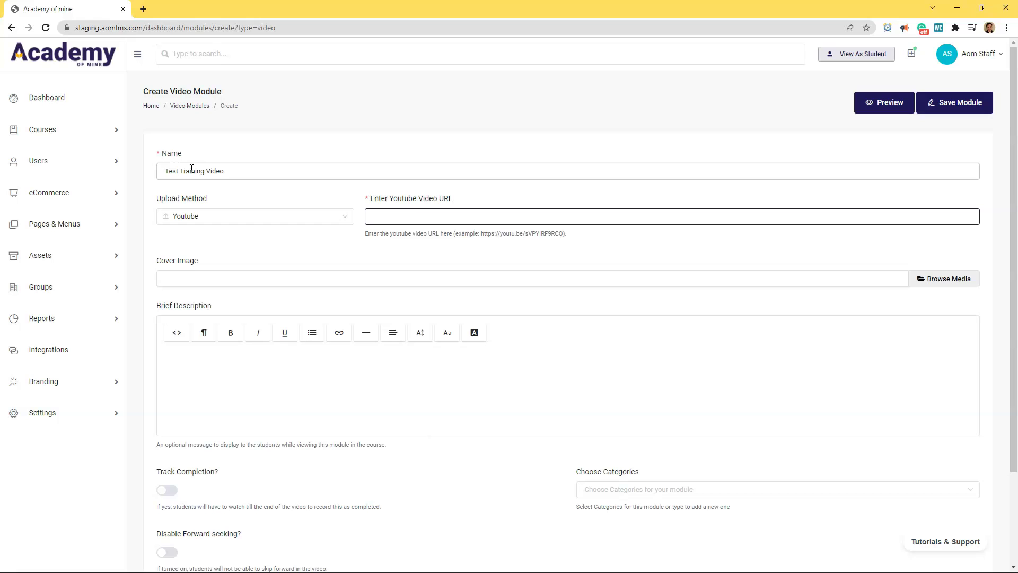
type("https://youtu.be/l6GhHuyXOJY")
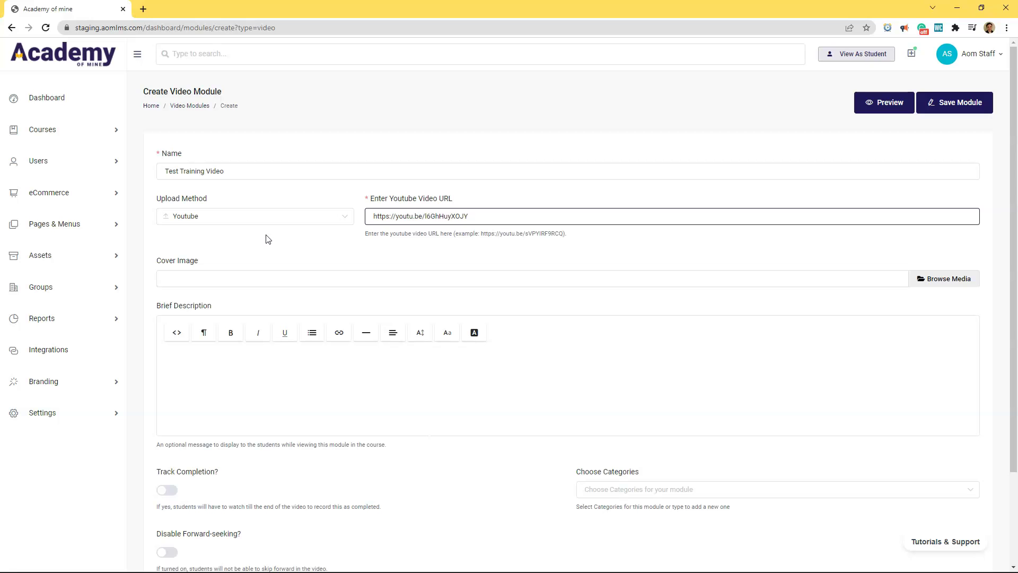
left_click(398, 278)
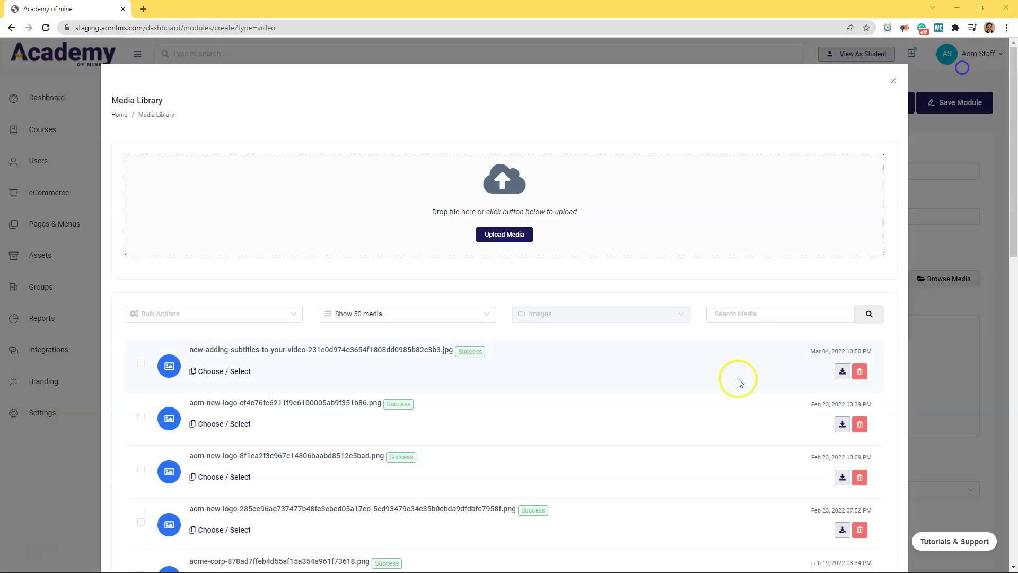
- Pick the aom-new-logo image from the media library as the module's cover image
left_click(893, 82)
left_click_drag(200, 258, 157, 261)
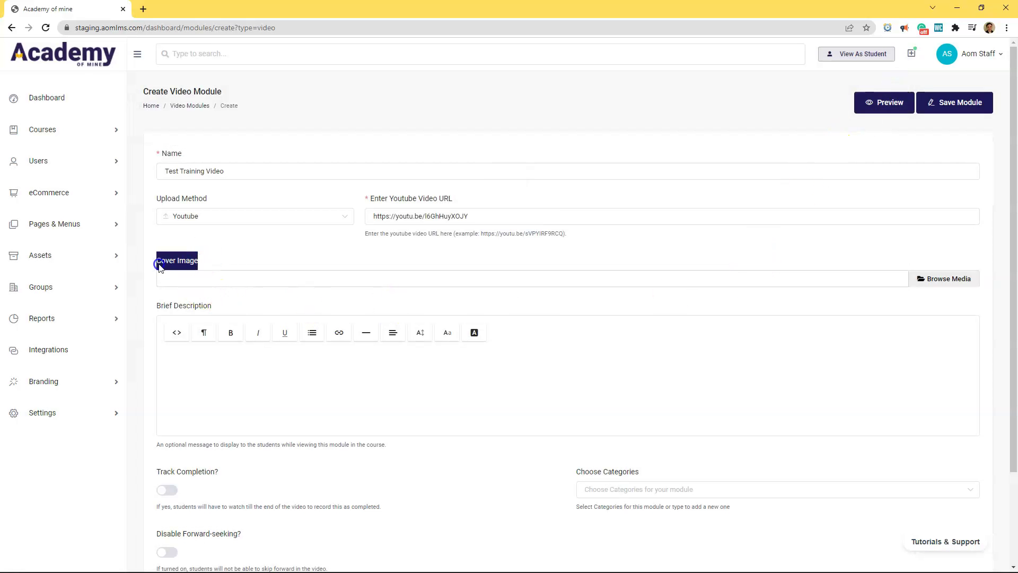
left_click(266, 266)
left_click(933, 279)
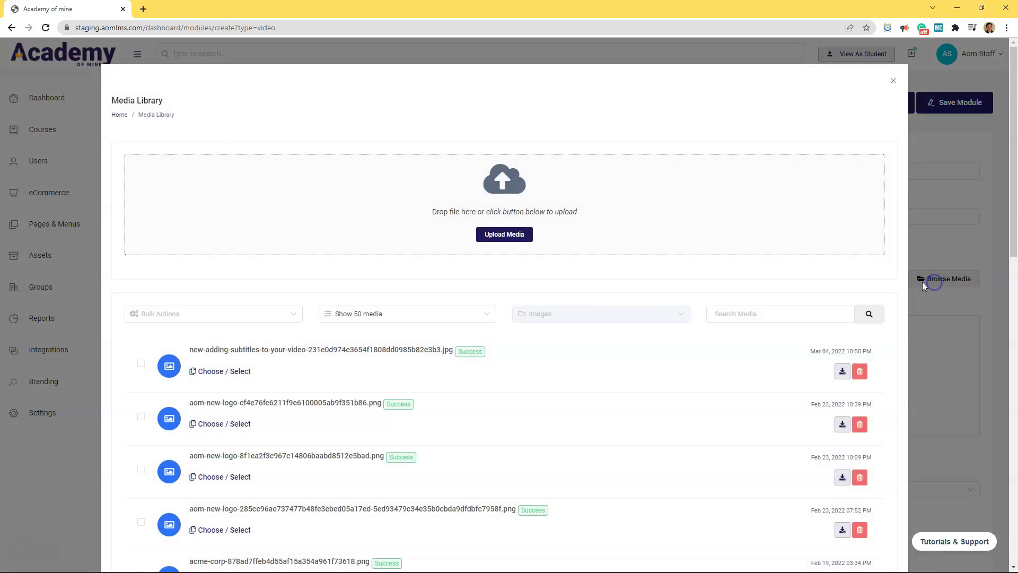
scroll(489, 379, "down", 5)
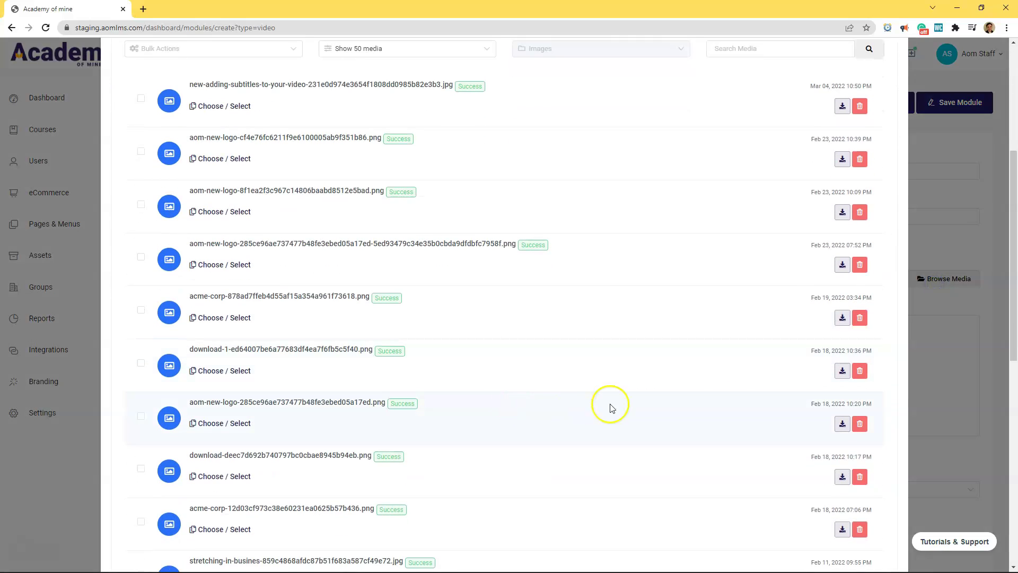
left_click(211, 423)
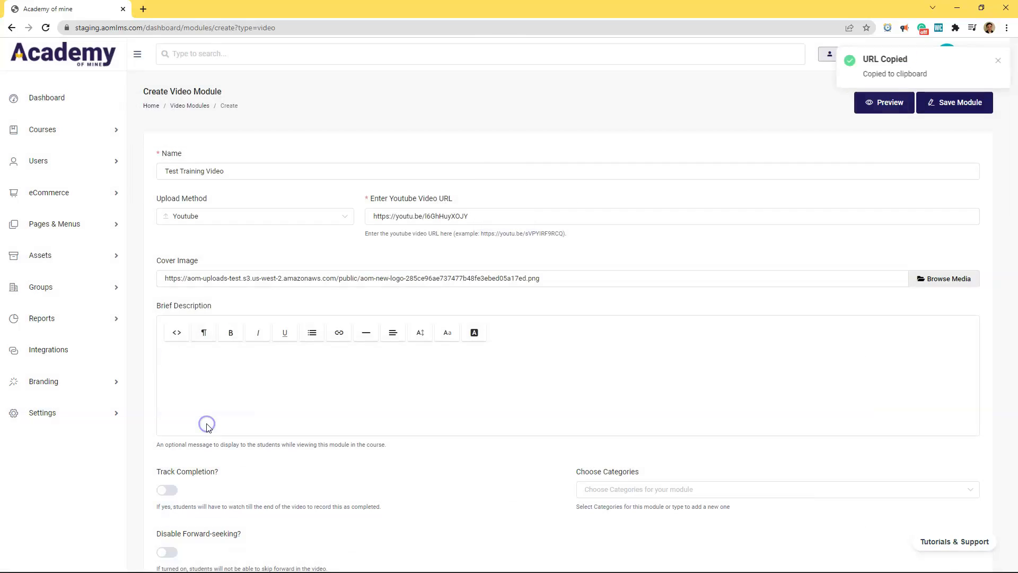
- Write 'Hello students, welcome to your first training course!' as the brief description, bolding 'training course!'
left_click(242, 380)
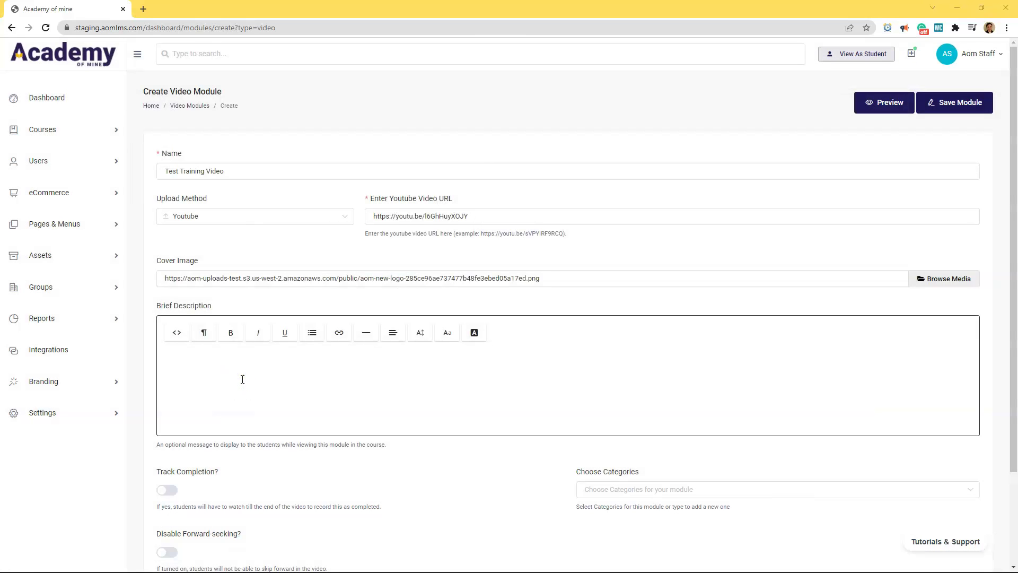
left_click(236, 375)
type("Hello ")
type("stu")
key("BackSpace")
type("udents, wel")
left_click(225, 381)
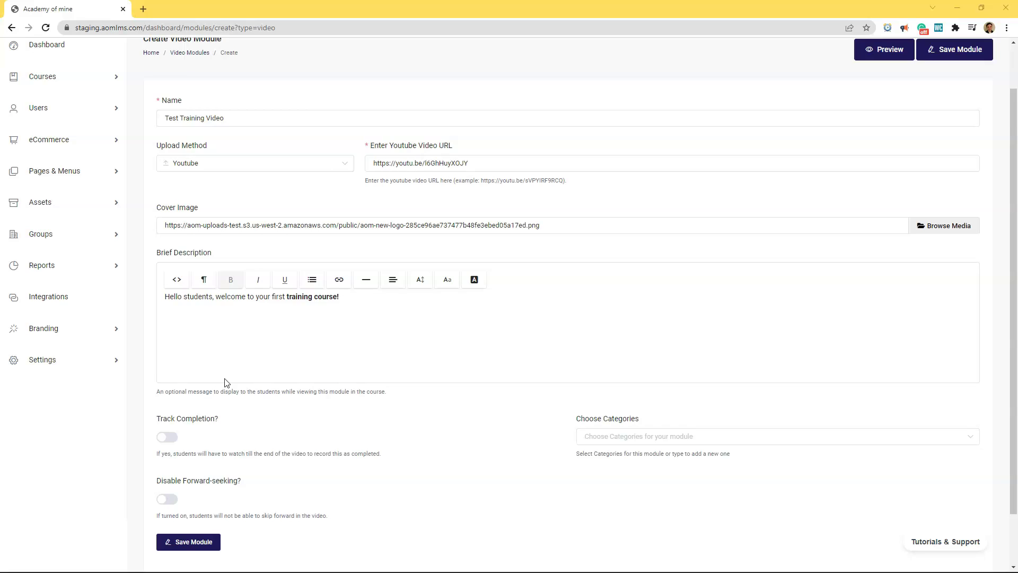
scroll(227, 382, "down", 1)
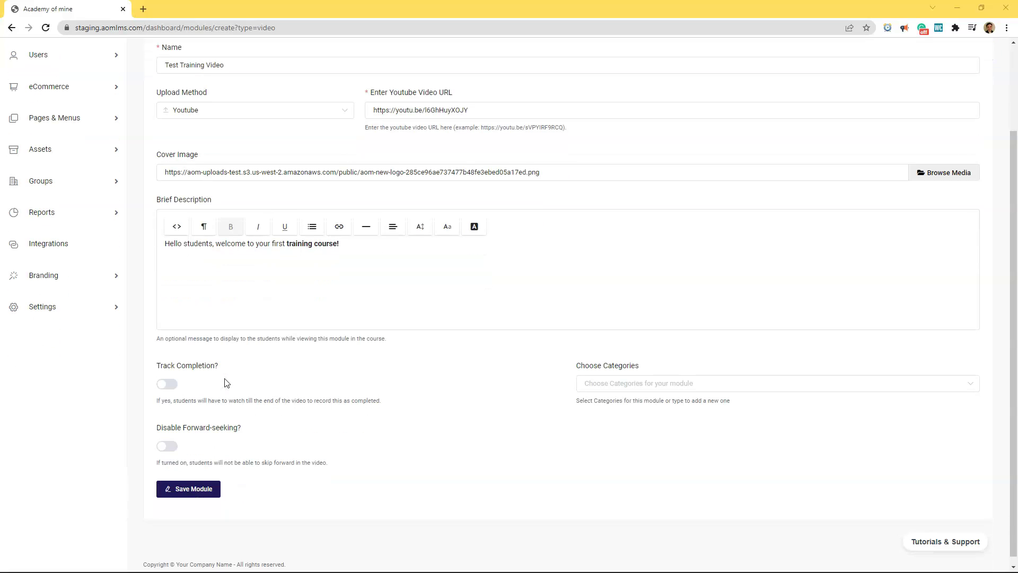
- Turn on Track Completion and Disable Forward-seeking, then save the module
left_click(168, 387)
left_click(194, 455)
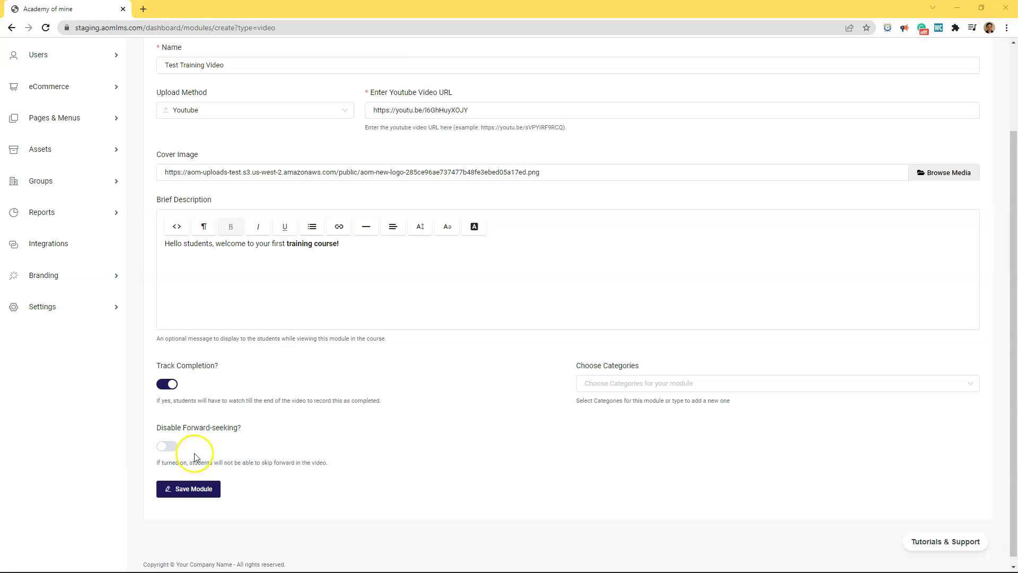
left_click(167, 450)
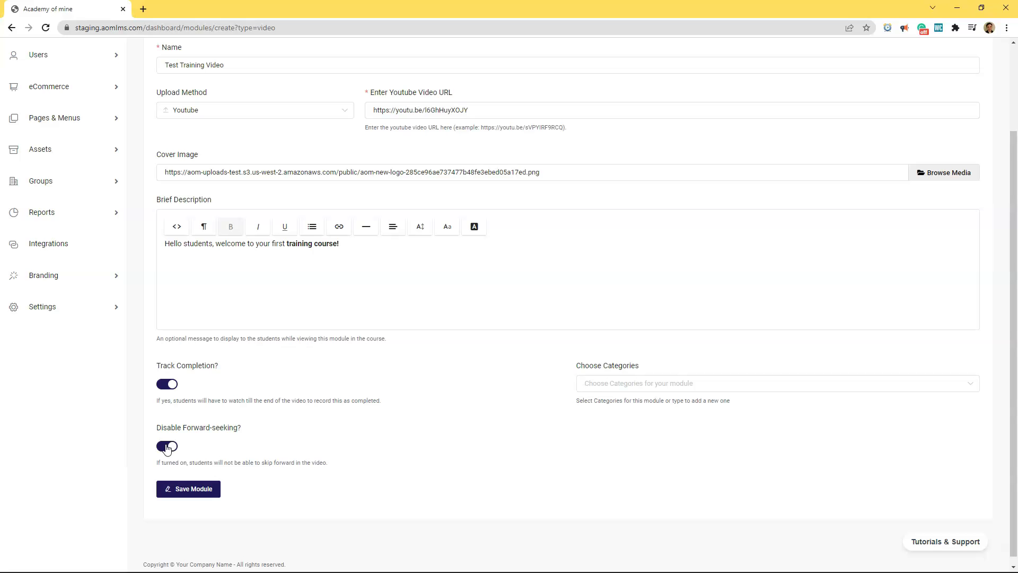
left_click(192, 489)
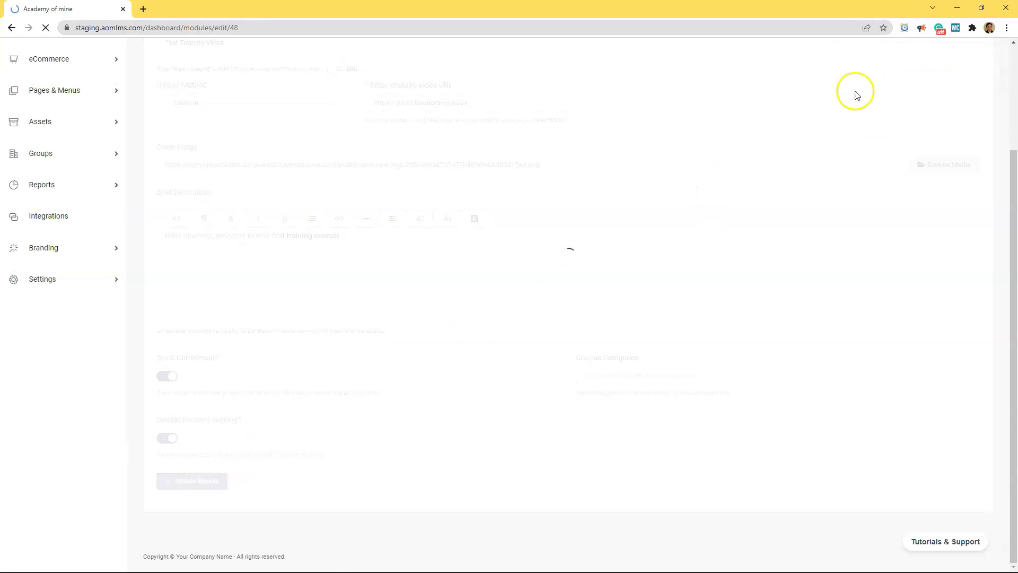
- Open the Professional Development and Training course's curriculum
left_click(60, 131)
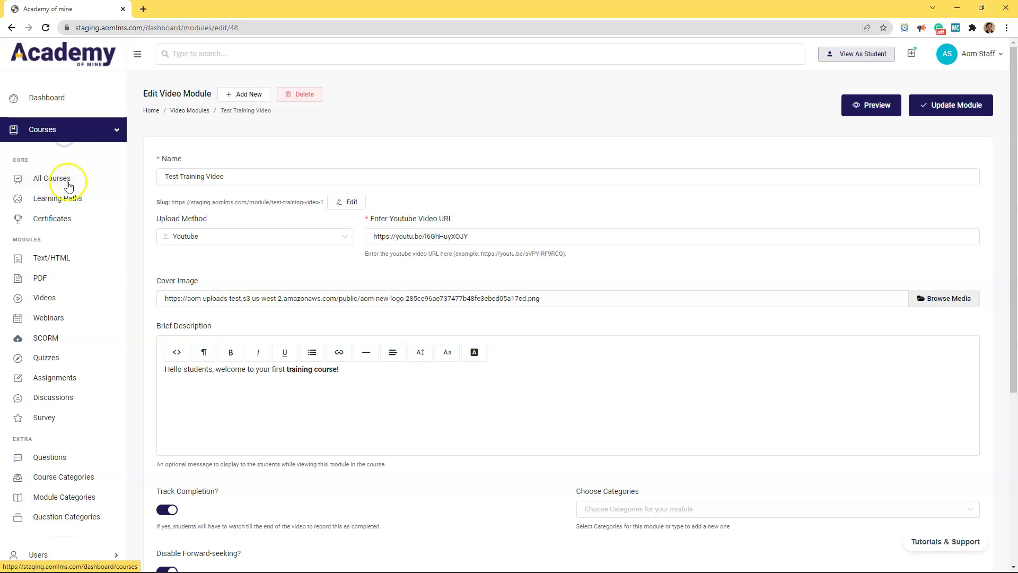
left_click(68, 185)
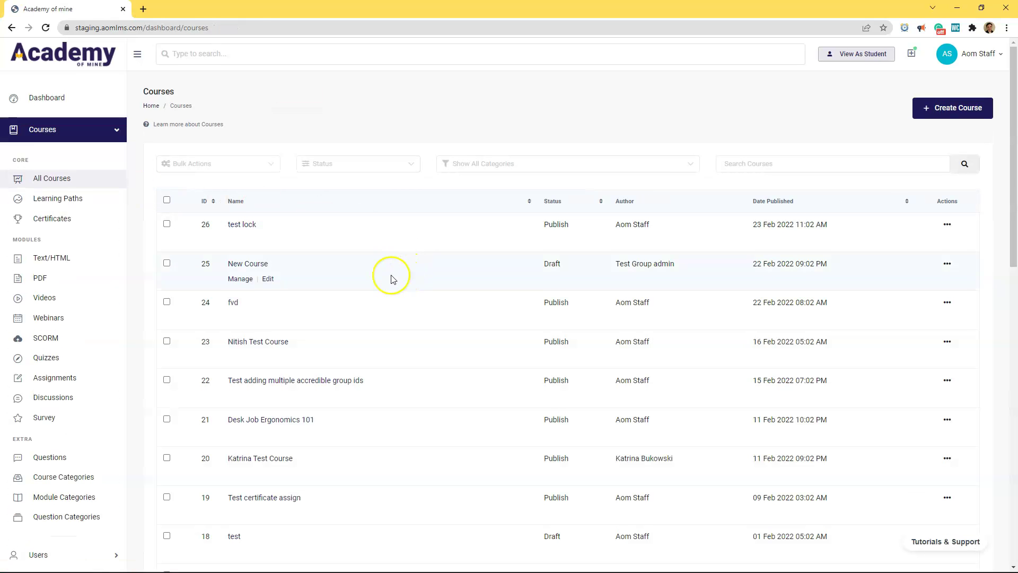
scroll(393, 278, "down", 12)
left_click(290, 406)
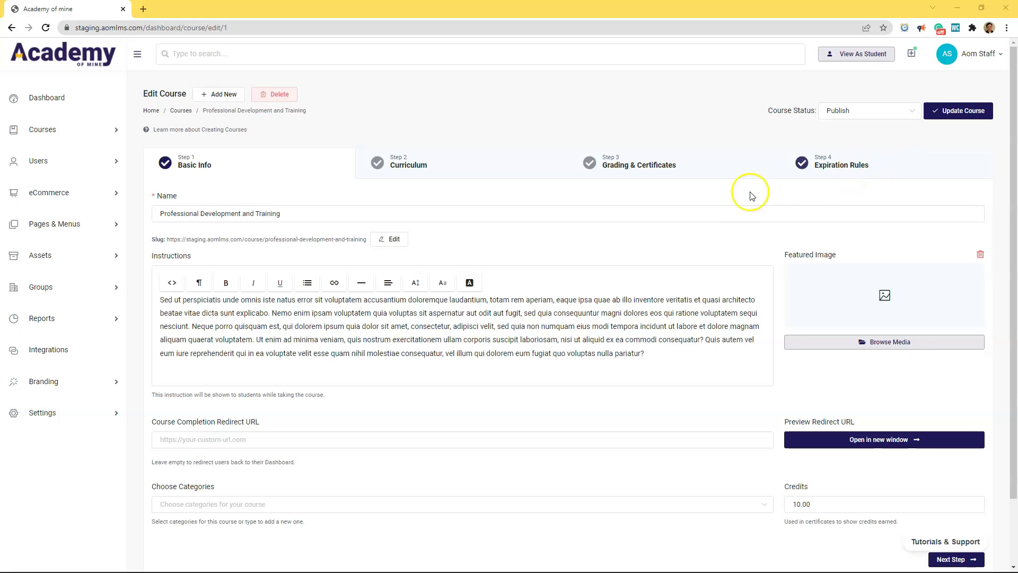
left_click(480, 168)
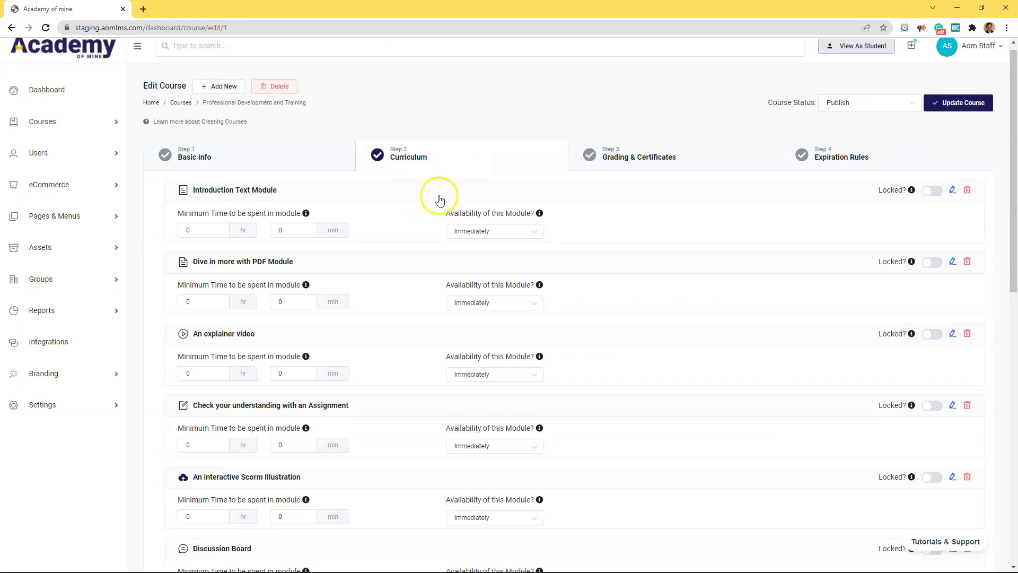
scroll(440, 200, "down", 7)
scroll(440, 199, "down", 4)
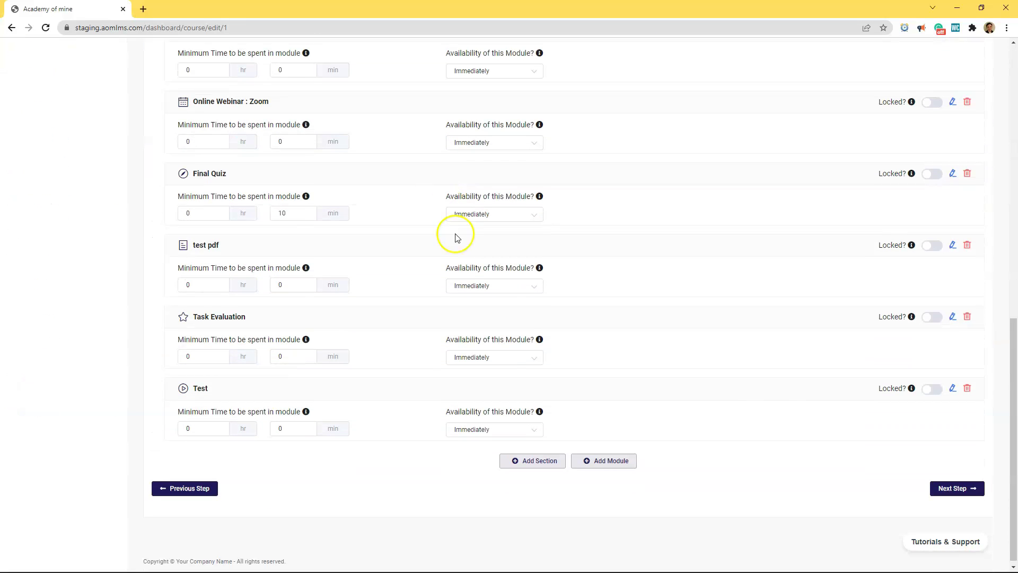
- Add the existing Test Training Video (#48) module to the curriculum by searching 'test trainin'
left_click(608, 457)
scroll(557, 459, "down", 1)
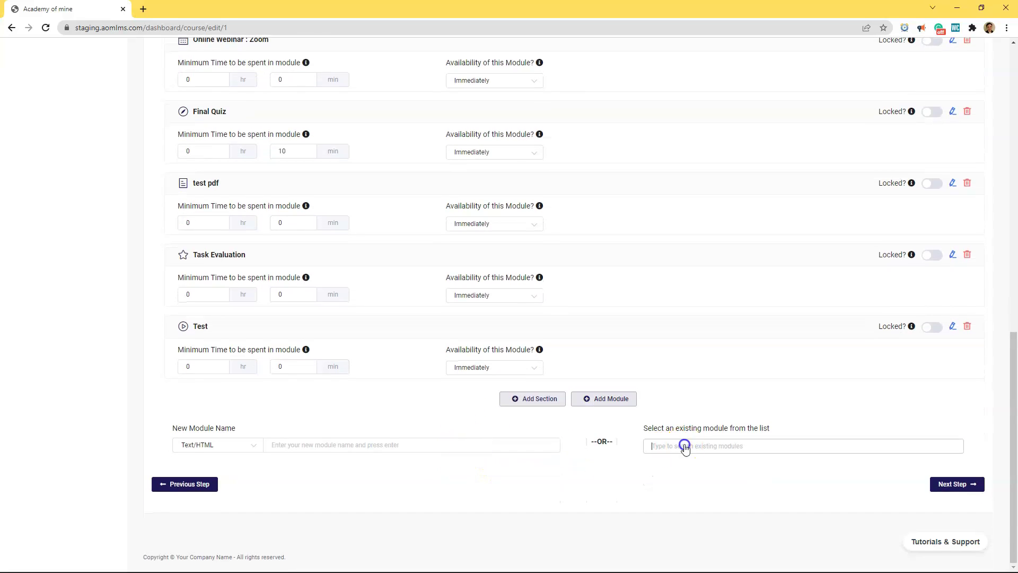
left_click(685, 447)
type("test")
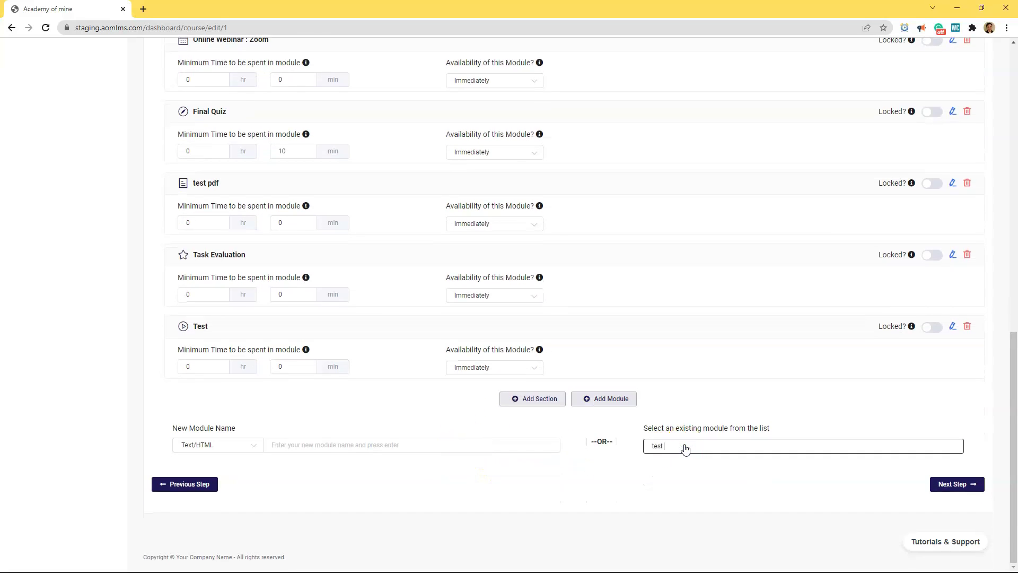
type(" trainin")
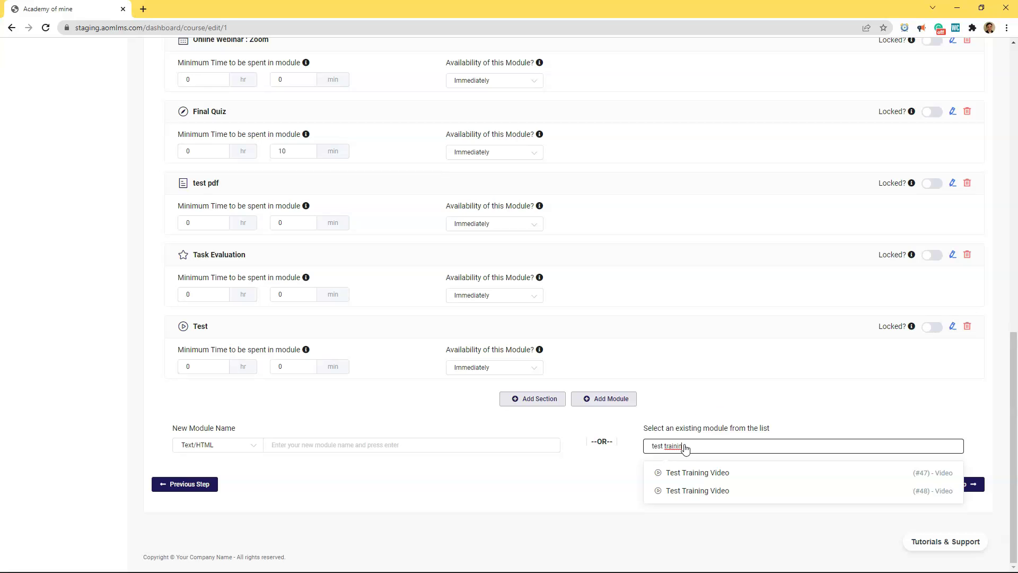
left_click(874, 399)
left_click(755, 492)
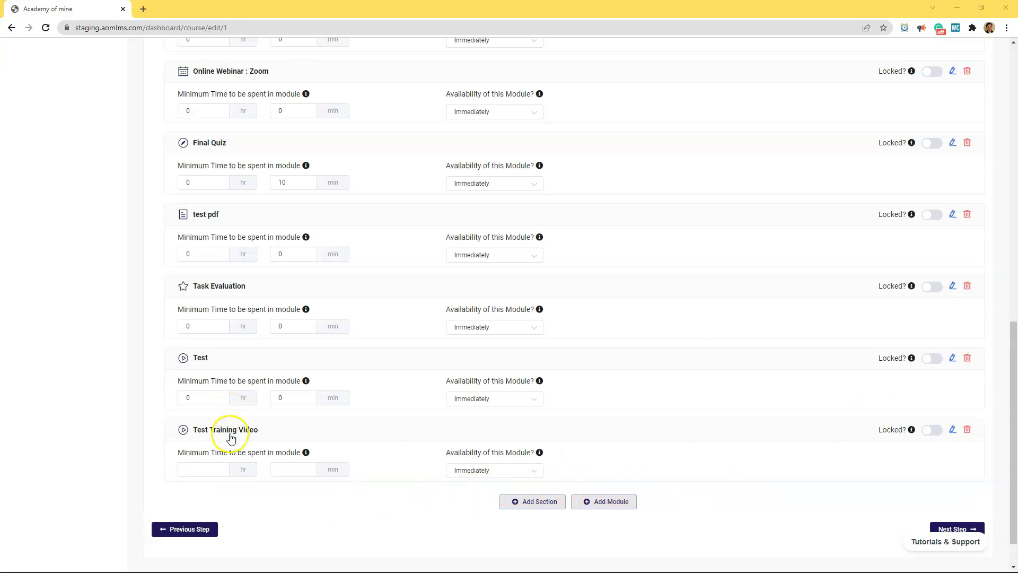
left_click(178, 454)
- Drag Test Training Video to the top of the curriculum and switch its Locked? toggle on
left_click_drag(336, 439, 364, 70)
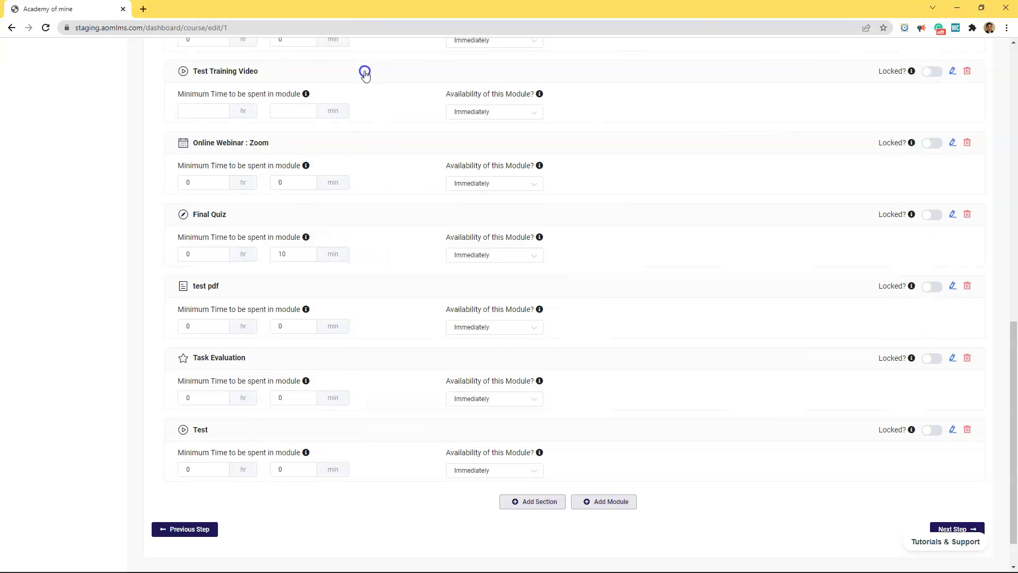
scroll(364, 107, "up", 3)
left_click_drag(275, 230, 259, 155)
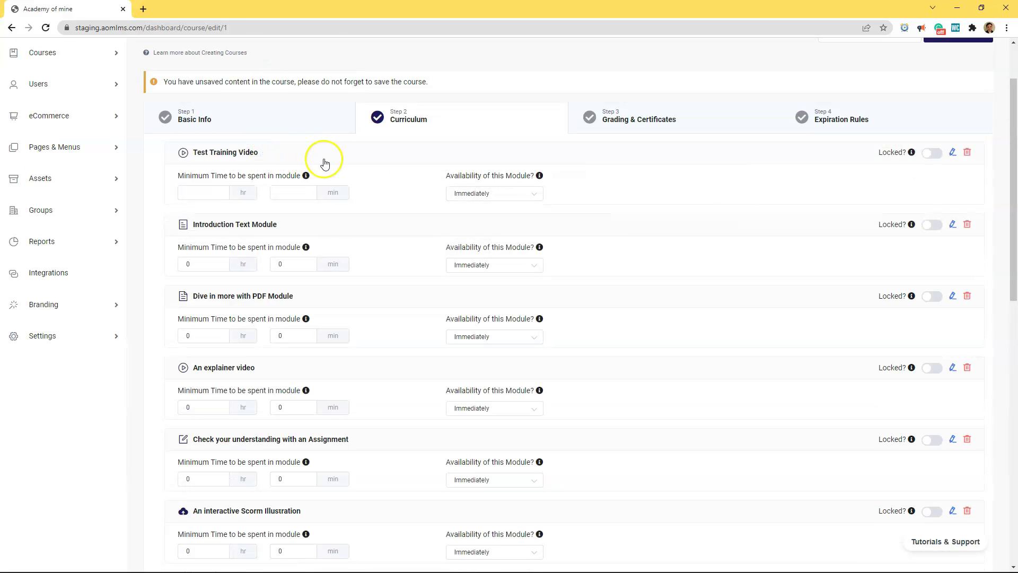
left_click(931, 153)
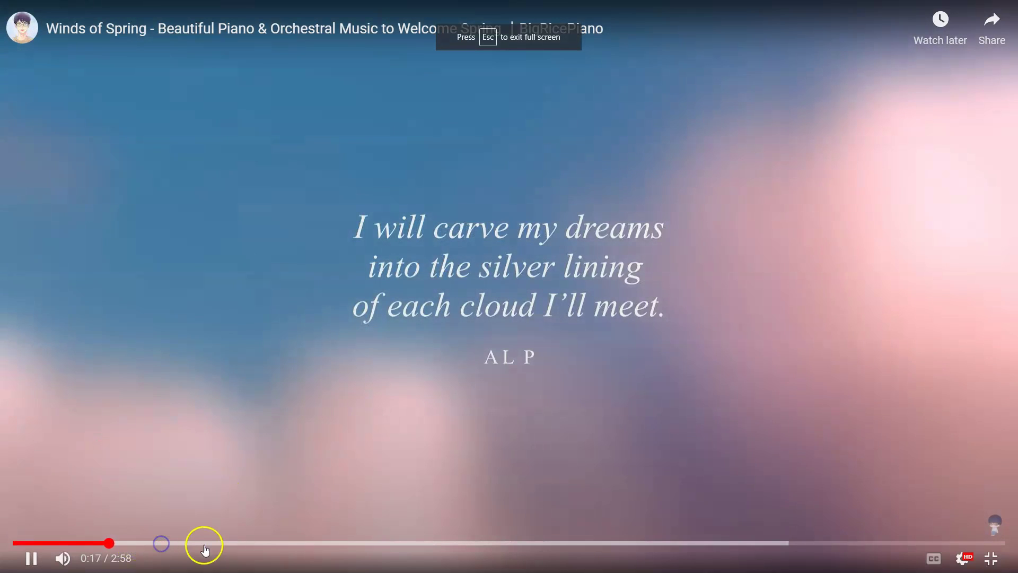
- Exit full-screen playback and pause the Test Training Video preview
left_click(991, 558)
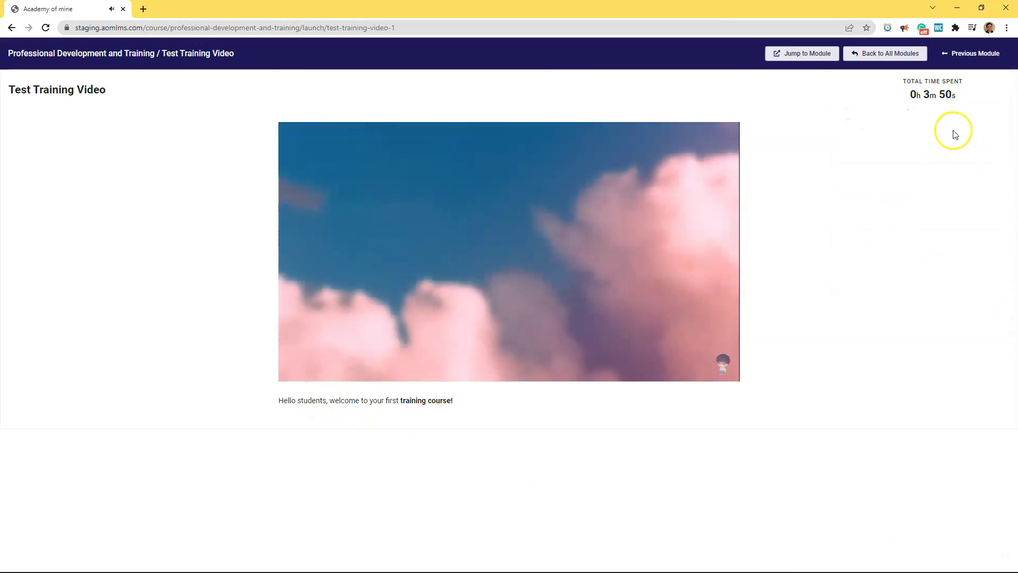
key("space")
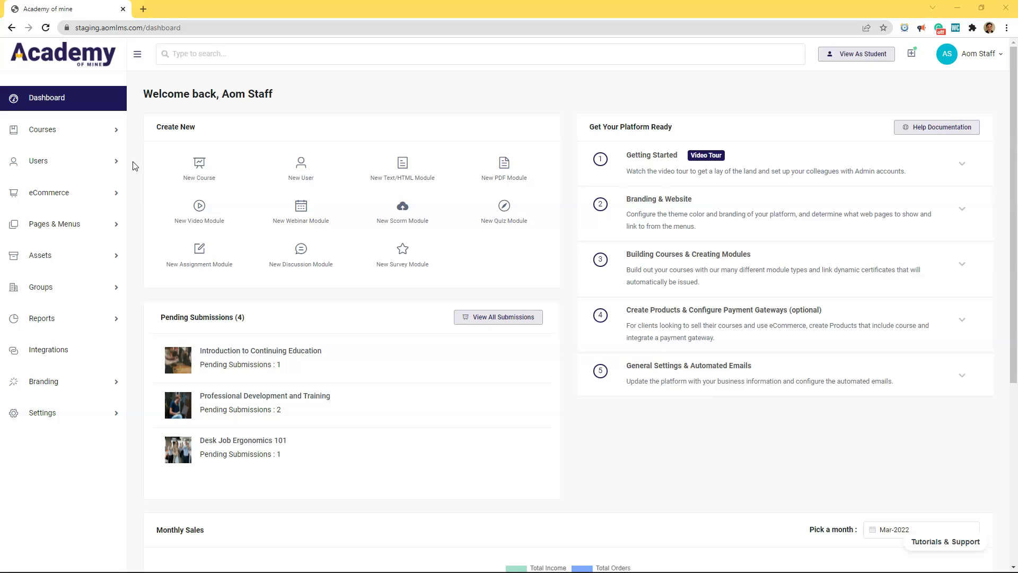
- Switch Test Training Video to Direct Upload, using the uploaded .mp4 from the media library
left_click(92, 128)
left_click(49, 297)
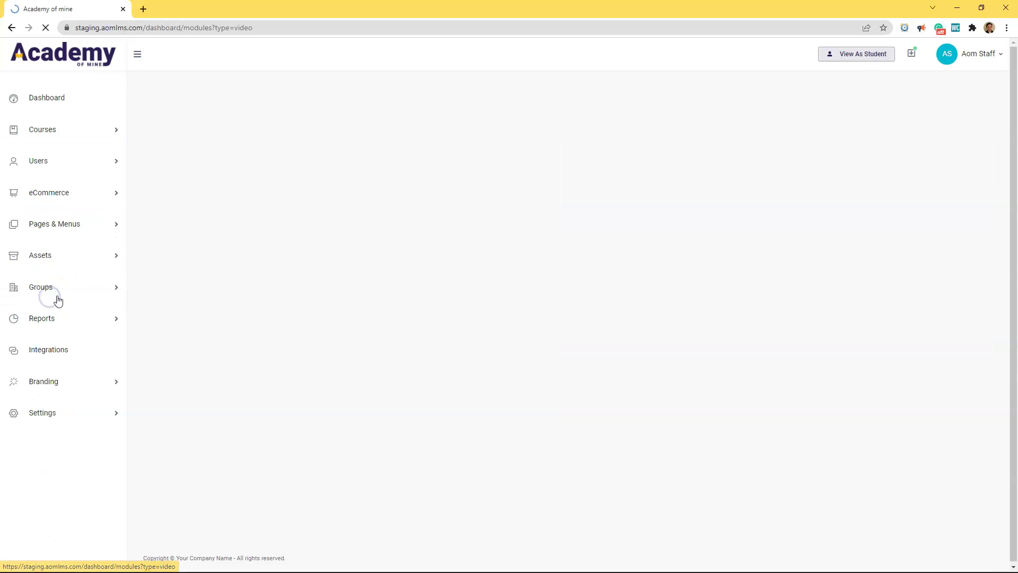
left_click(240, 224)
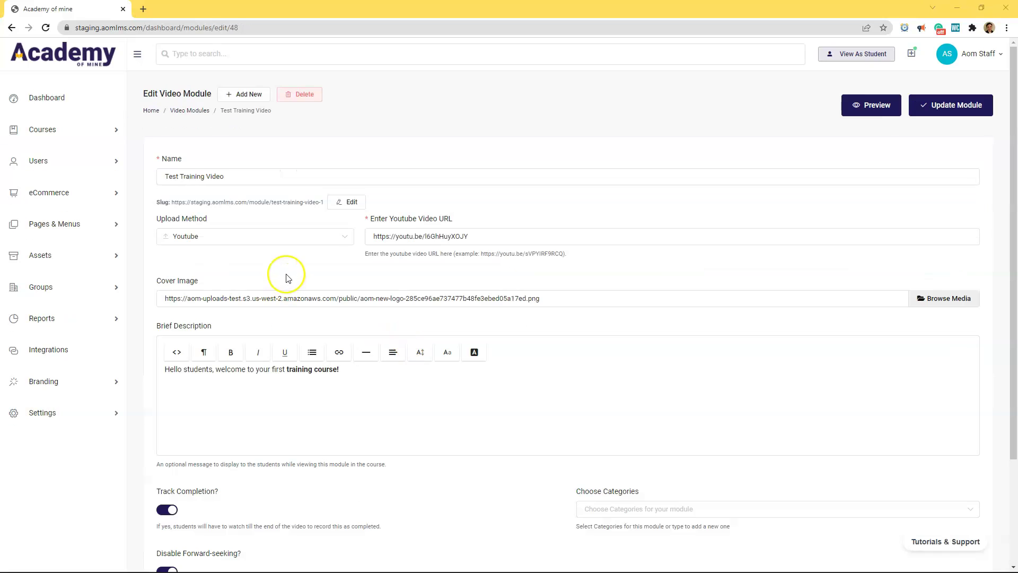
left_click(282, 238)
left_click(260, 265)
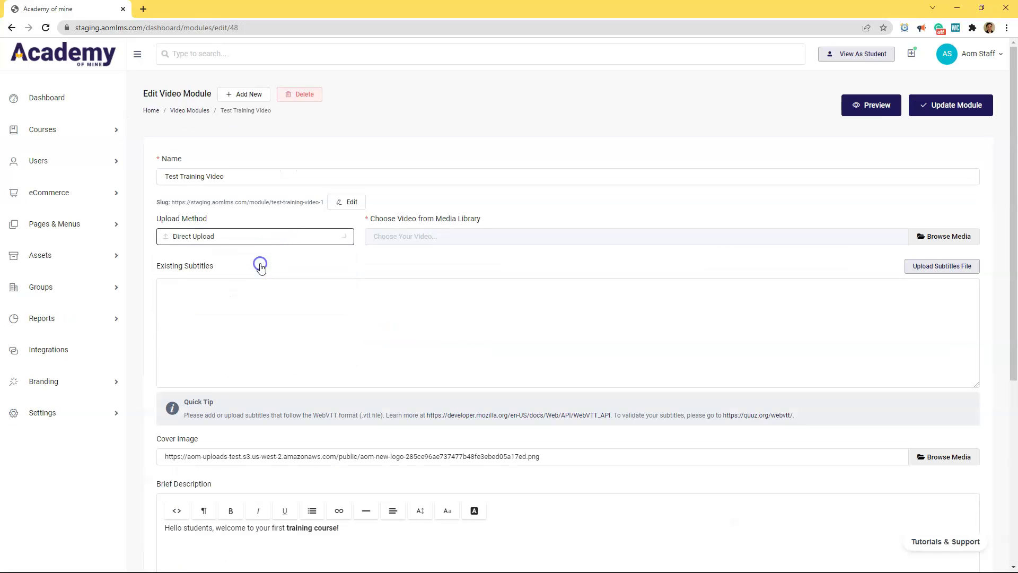
left_click(949, 236)
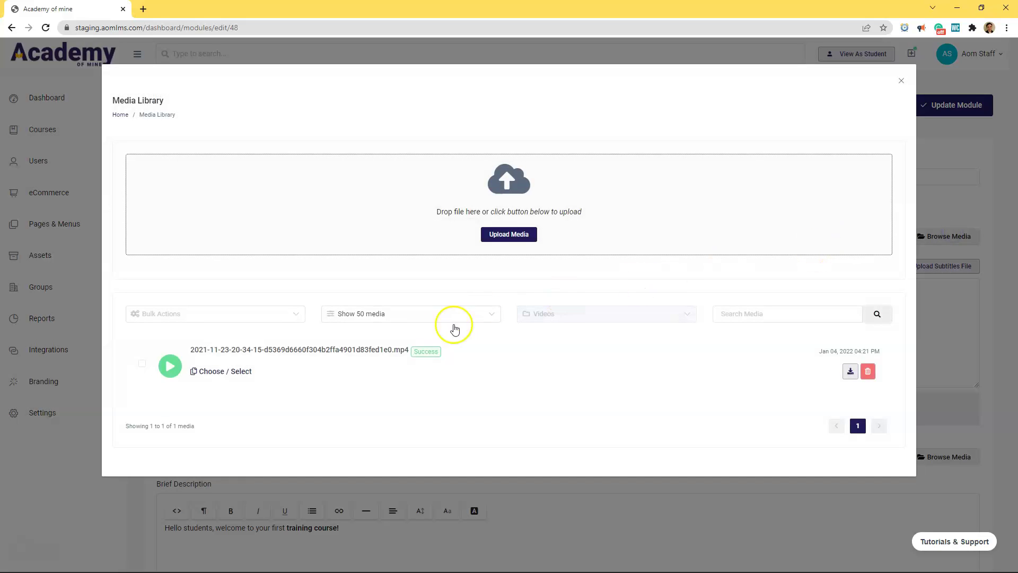
left_click(221, 371)
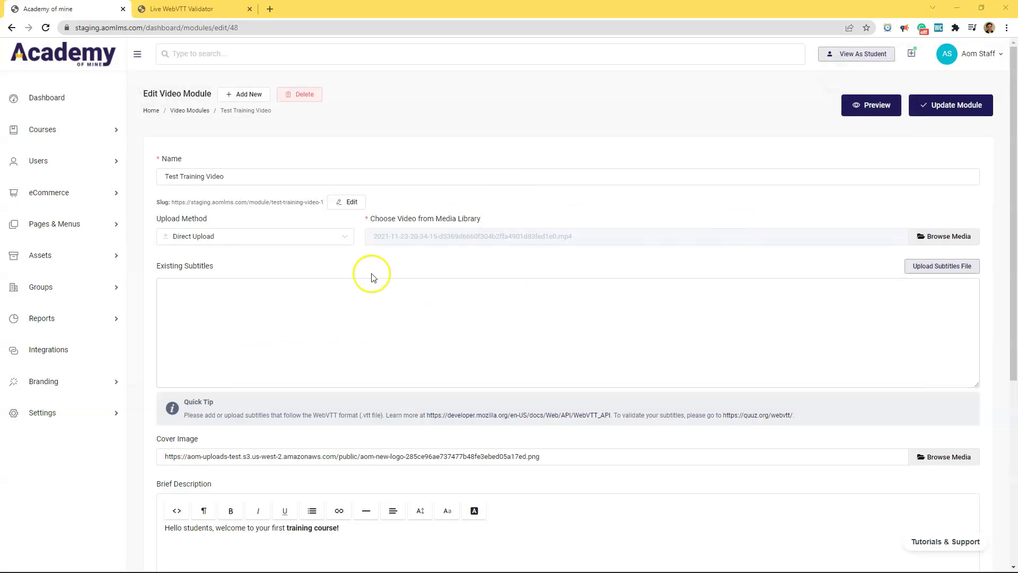
- Enter a WEBVTT header and three timed captions (00:01.000 to 00:30.000) in Existing Subtitles, enlarging the box
left_click(332, 305)
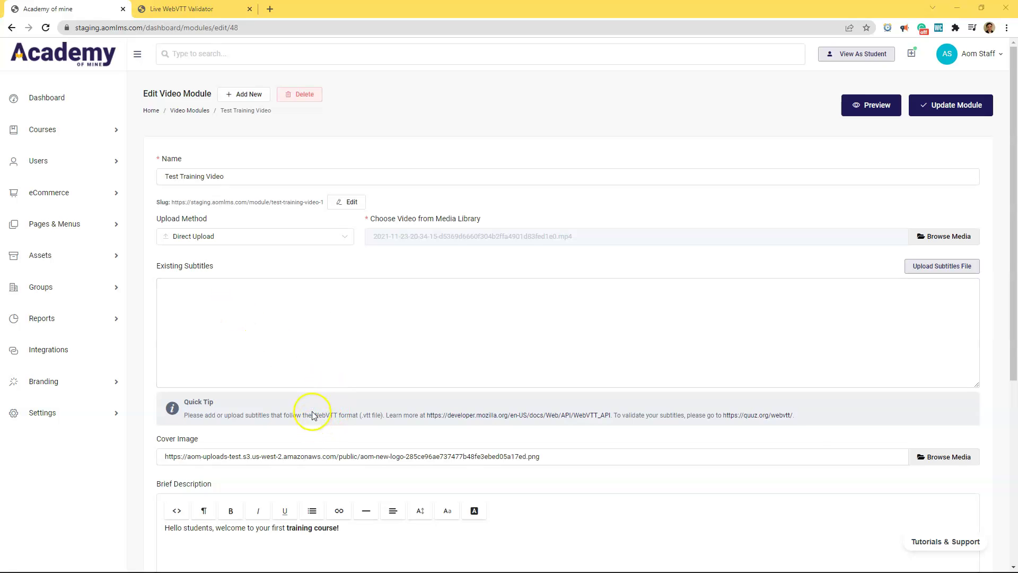
left_click_drag(313, 415, 355, 414)
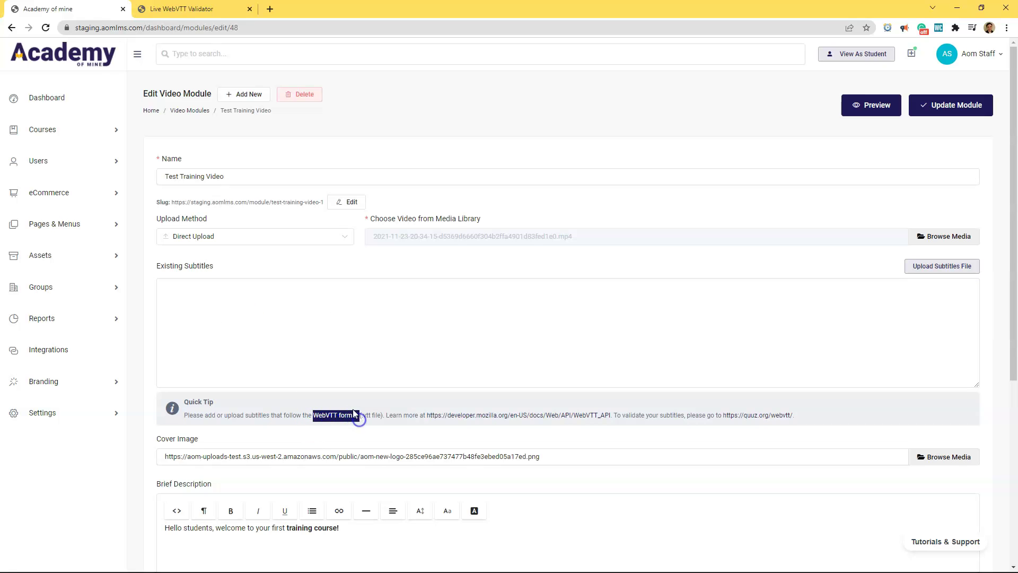
left_click(346, 356)
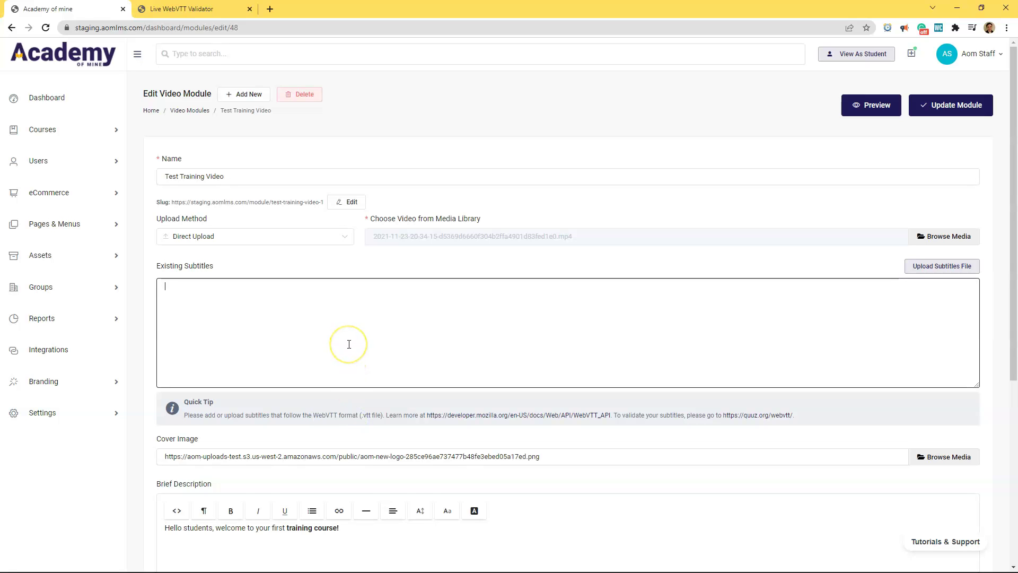
type("WEBVTT")
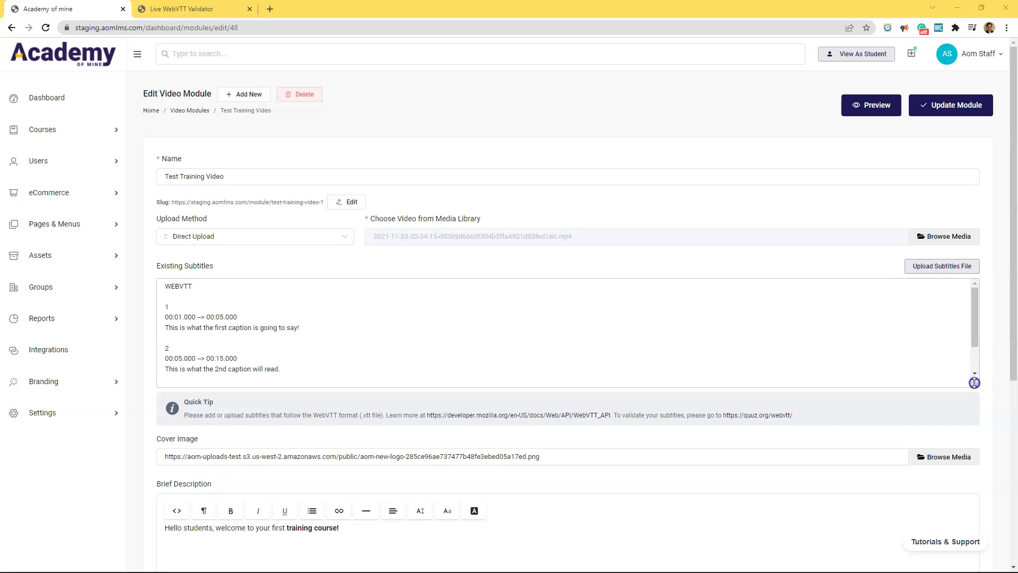
left_click_drag(978, 385, 977, 511)
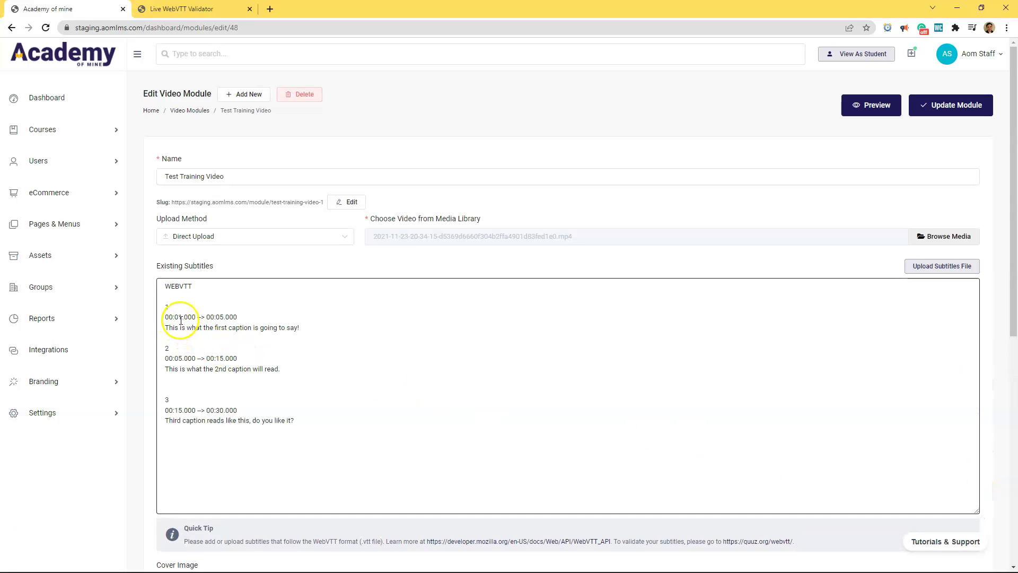
left_click_drag(181, 321, 249, 320)
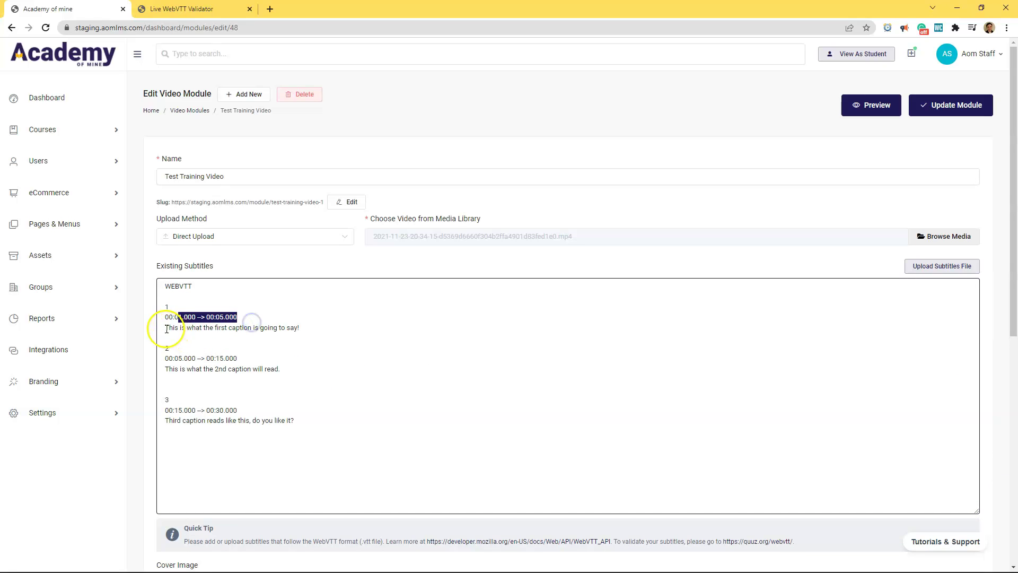
left_click_drag(165, 327, 371, 330)
left_click_drag(178, 358, 274, 361)
left_click_drag(161, 369, 393, 369)
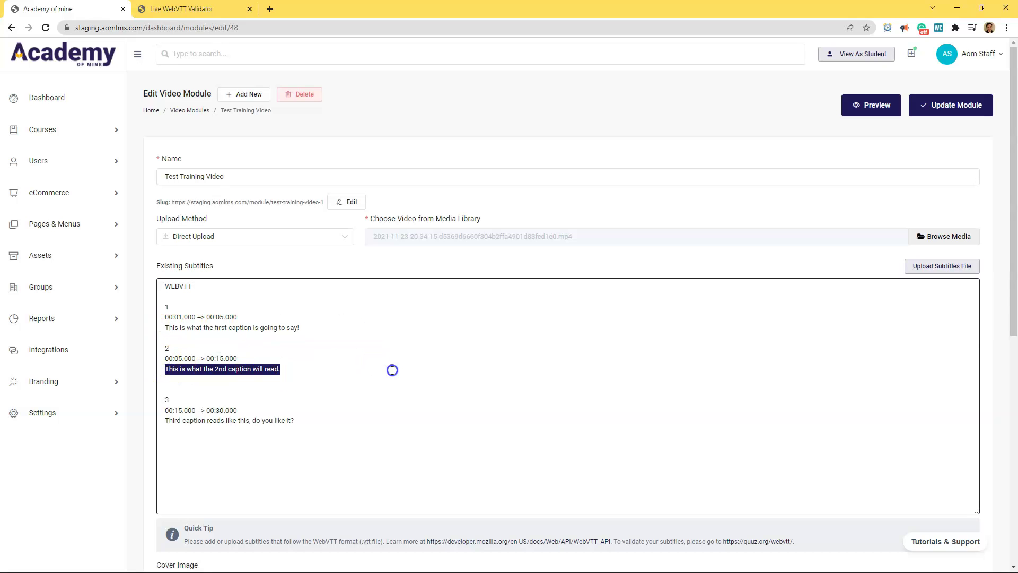
left_click(182, 412)
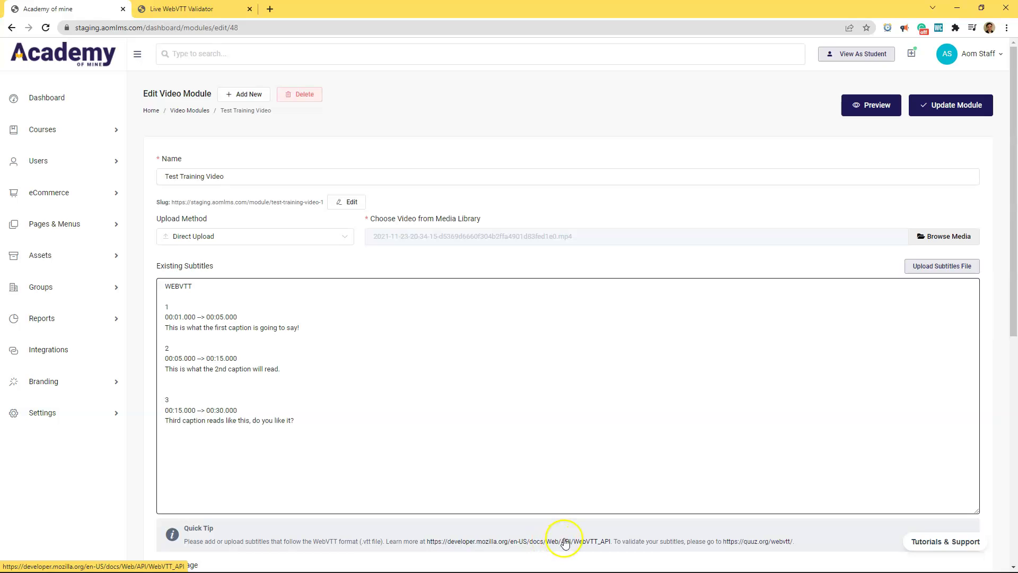
- Launch Test Training Video as a student and play it with its captions showing
left_click(141, 516)
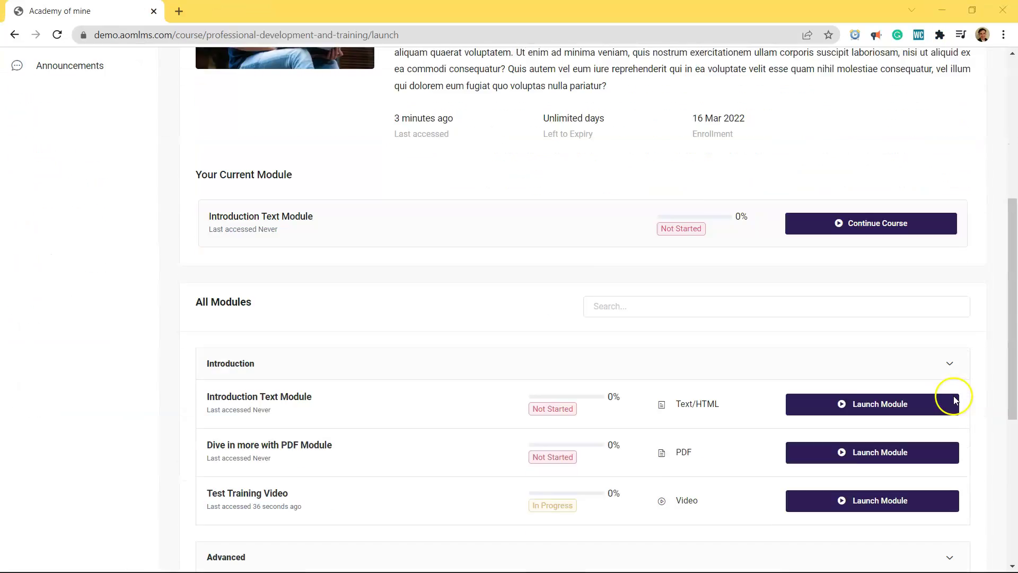
scroll(954, 400, "down", 3)
left_click(909, 302)
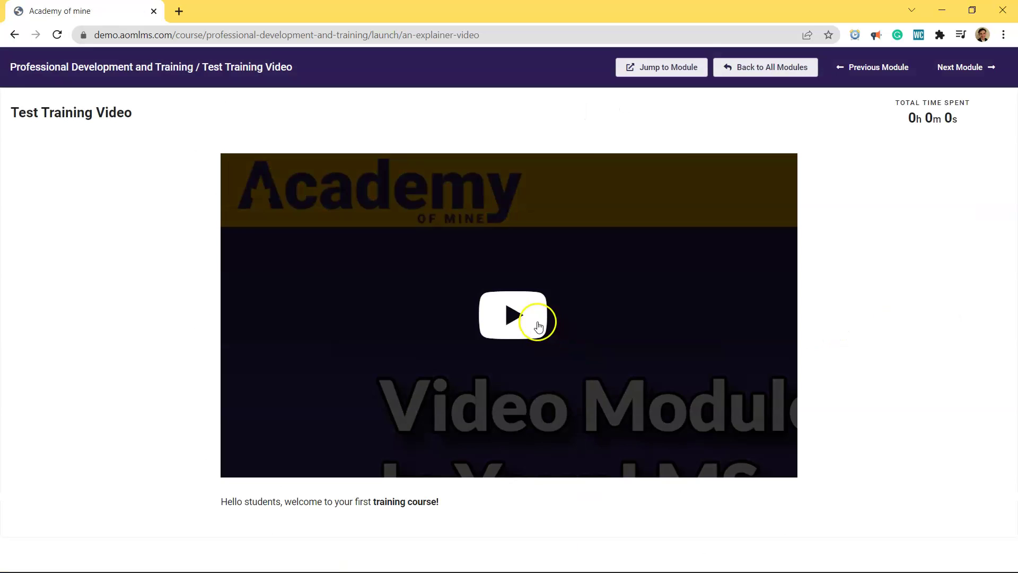
left_click(537, 321)
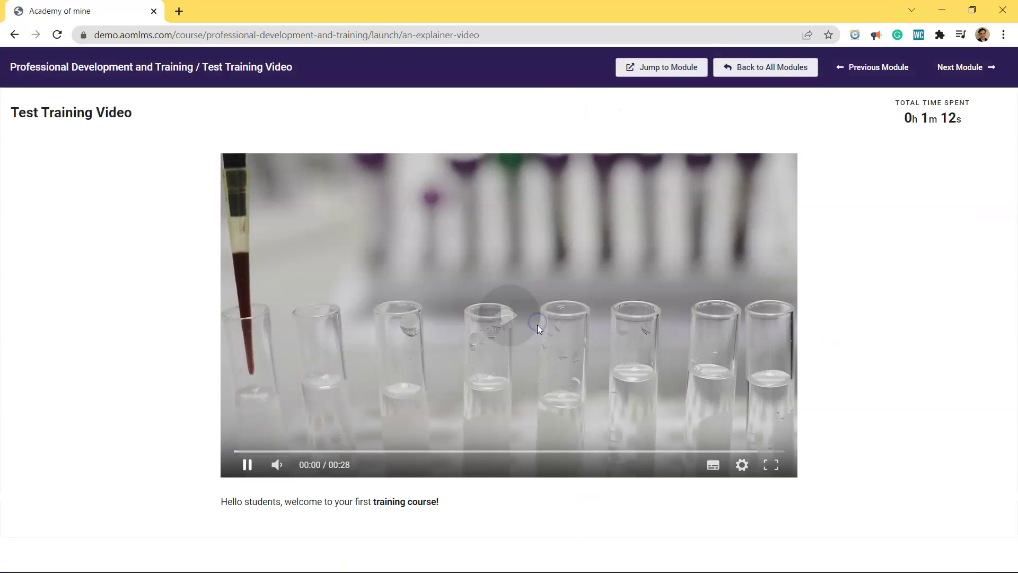